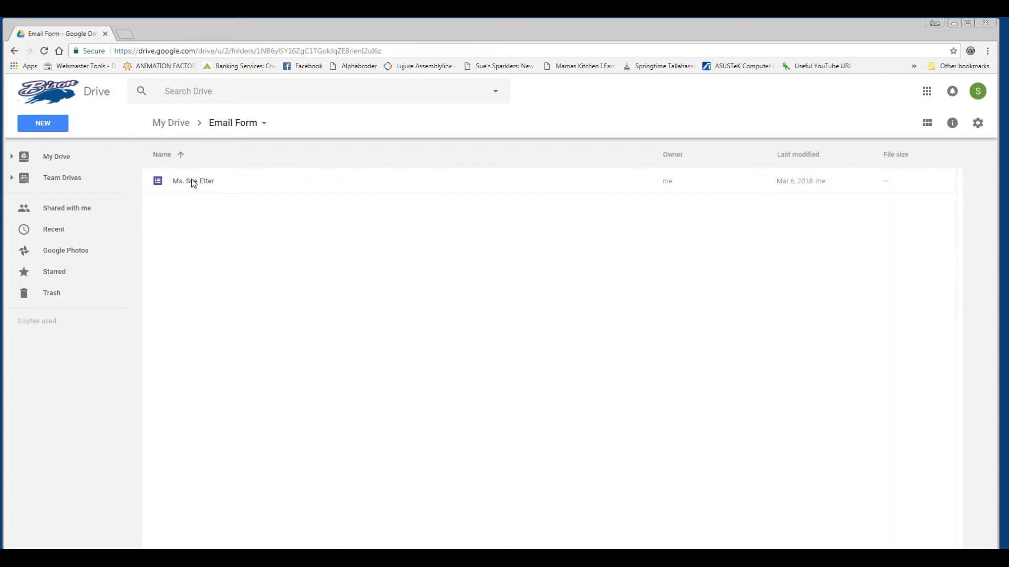
Open the staff contact form in the Email Form folder and remove its restriction to Fort LeBoeuf School District users.
{"action": "left_click", "coordinate": [193, 182]}
{"action": "double_click", "coordinate": [192, 182]}
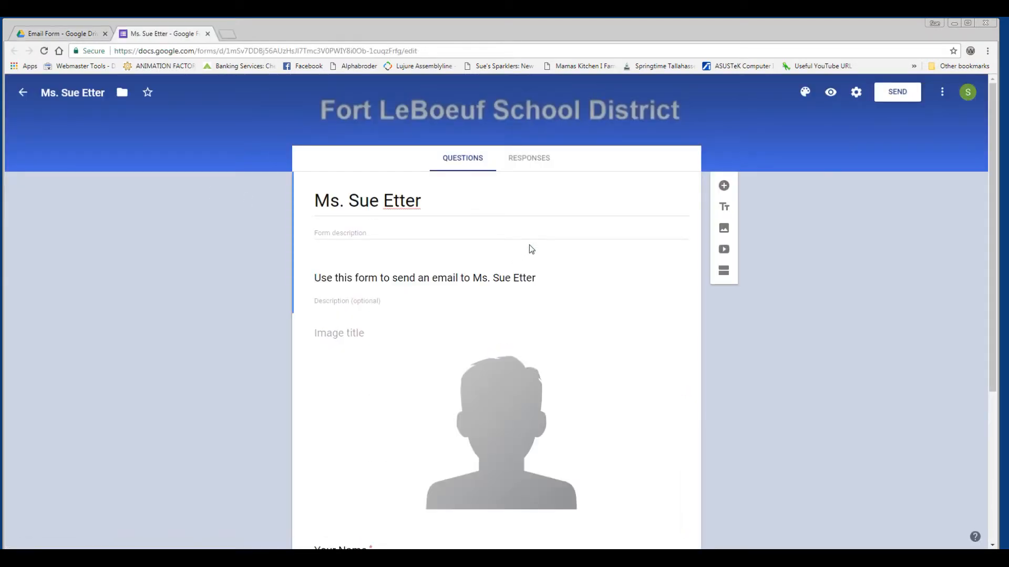
{"action": "left_click", "coordinate": [856, 93]}
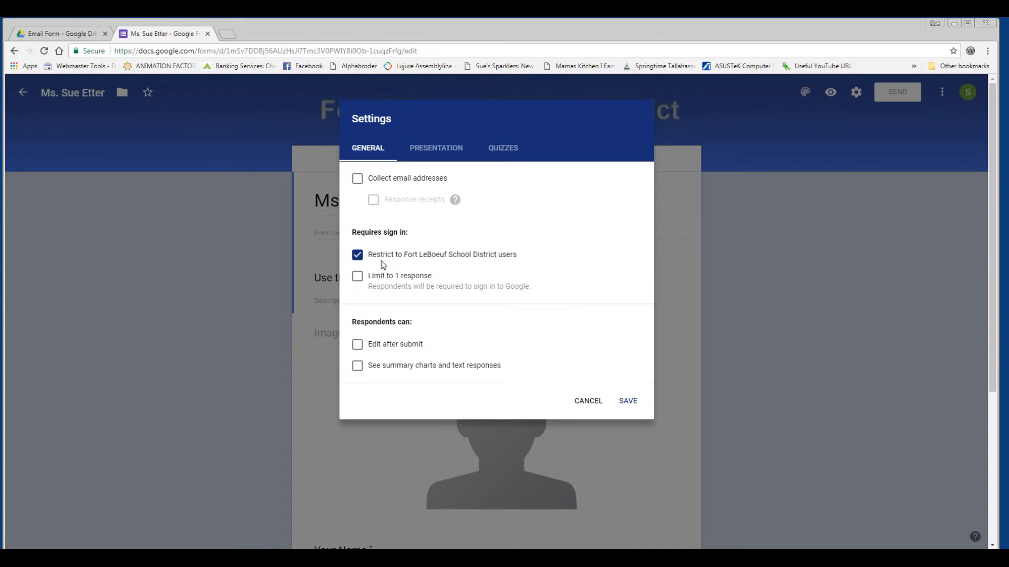
{"action": "left_click", "coordinate": [358, 255]}
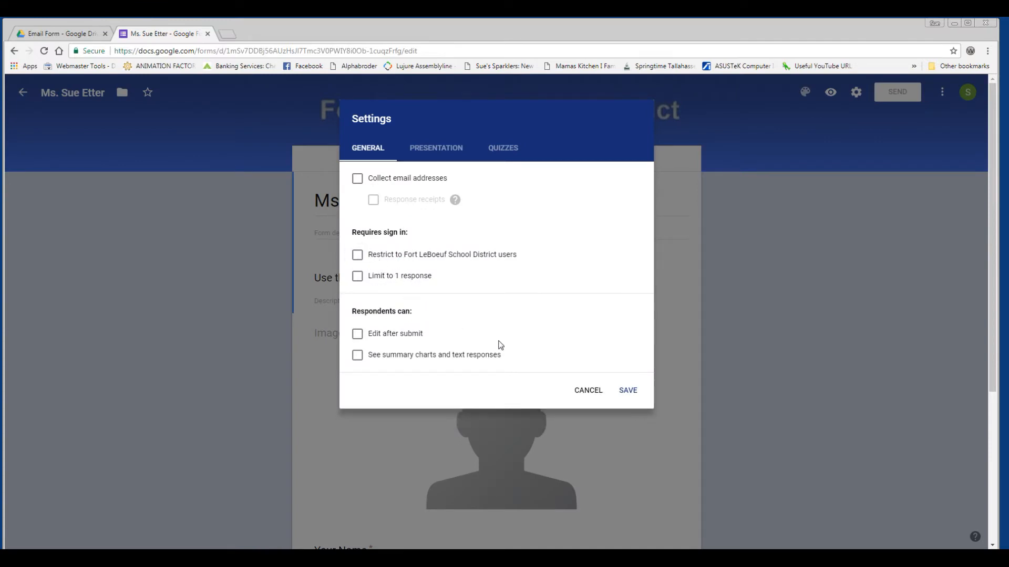
{"action": "left_click", "coordinate": [630, 391]}
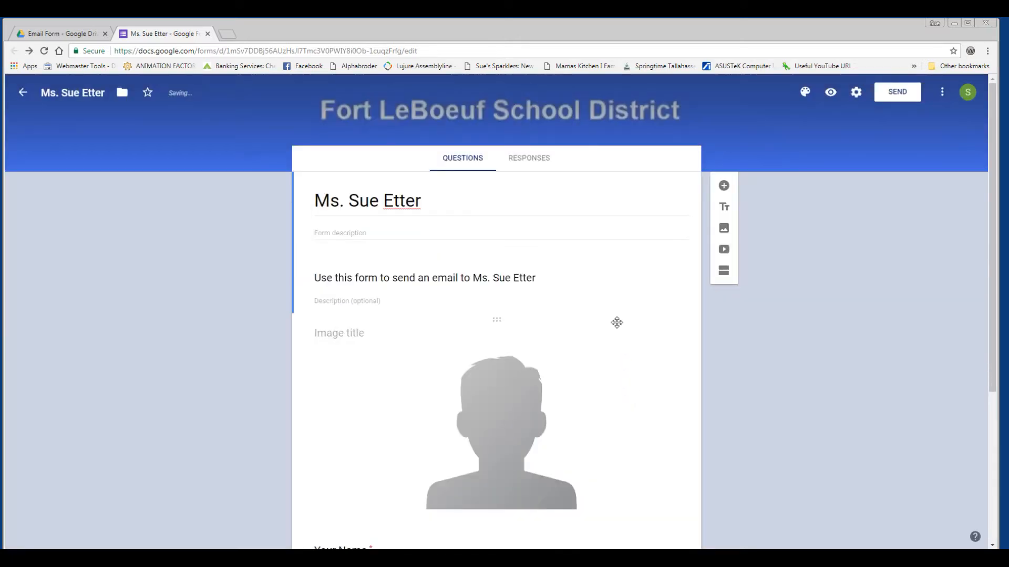
Create a new spreadsheet with the suggested name as the destination for the form's responses.
{"action": "left_click", "coordinate": [530, 160]}
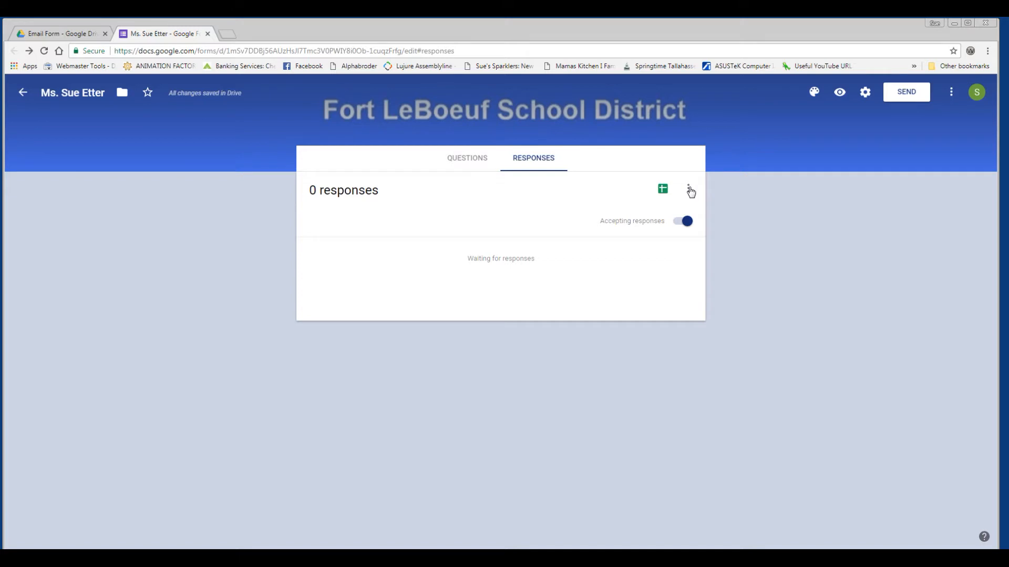
{"action": "left_click", "coordinate": [662, 190]}
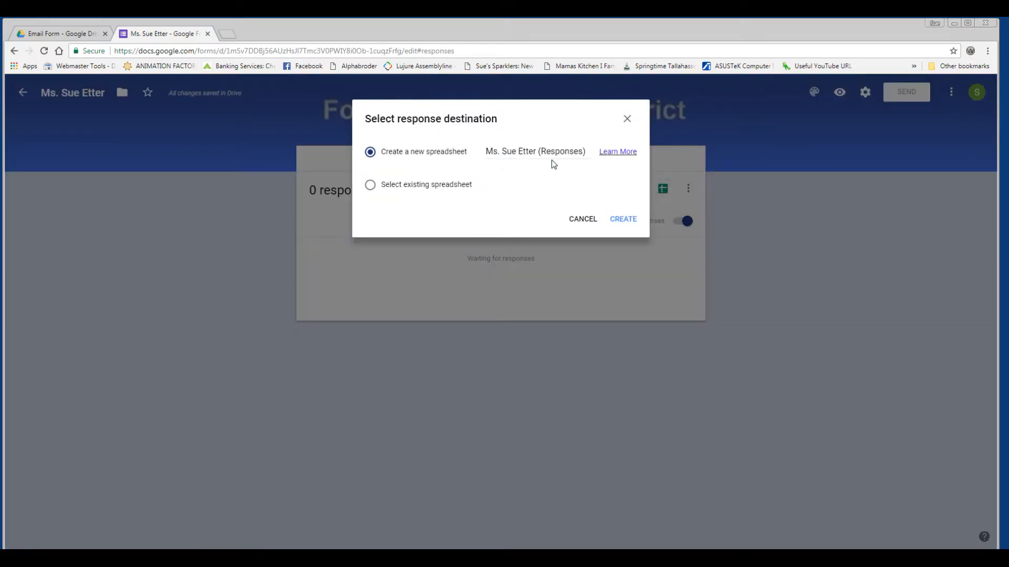
{"action": "left_click", "coordinate": [623, 220]}
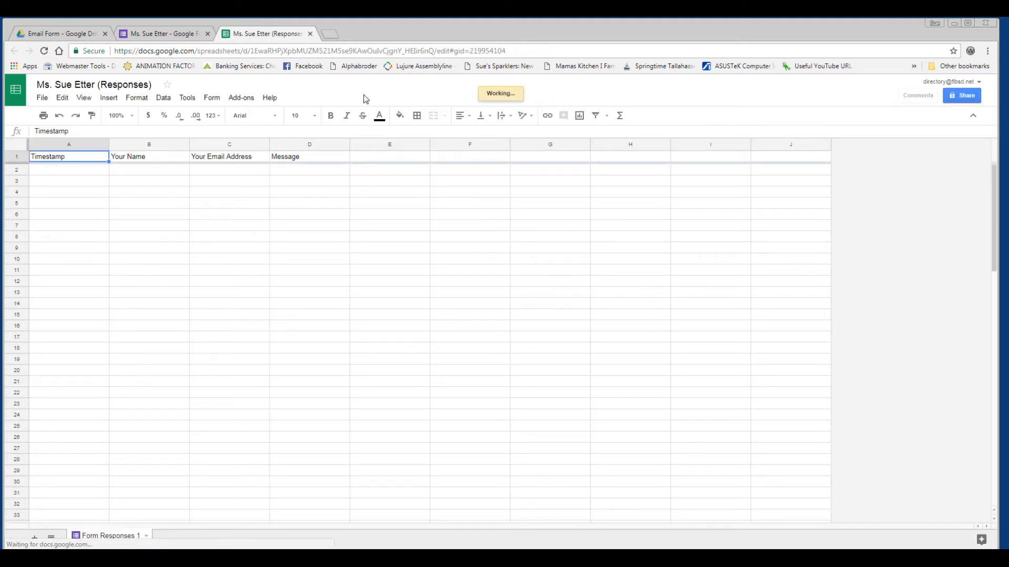
Add a notification rule to the responses spreadsheet that sends an email right away when a user submits a form.
{"action": "left_click", "coordinate": [184, 99]}
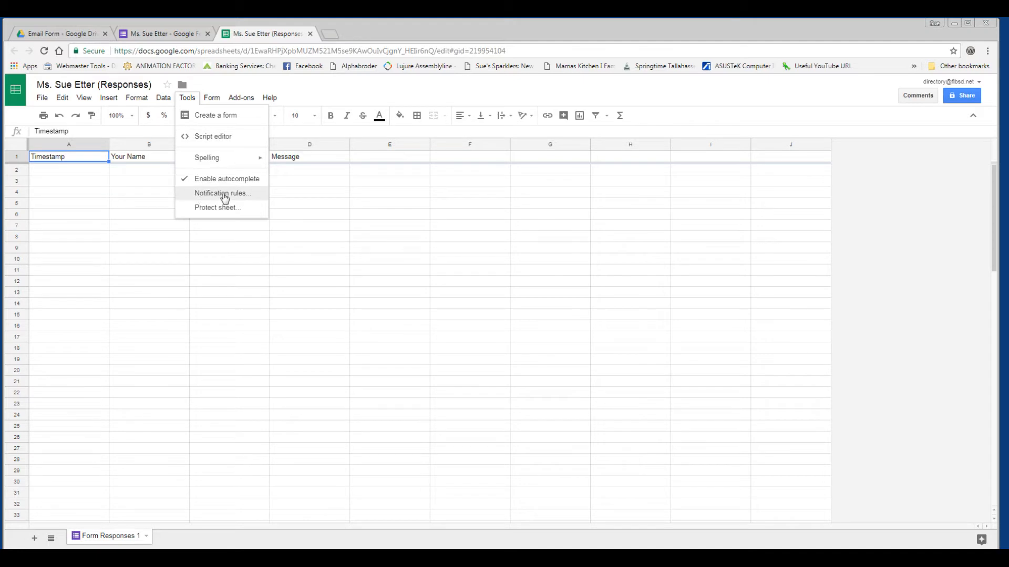
{"action": "left_click", "coordinate": [225, 195]}
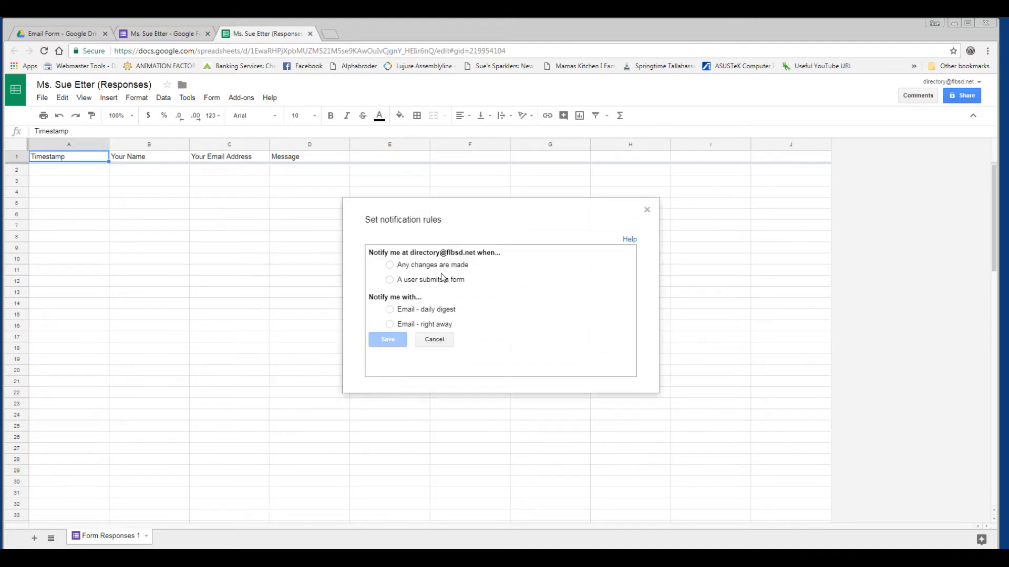
{"action": "left_click", "coordinate": [390, 280]}
{"action": "left_click", "coordinate": [390, 326]}
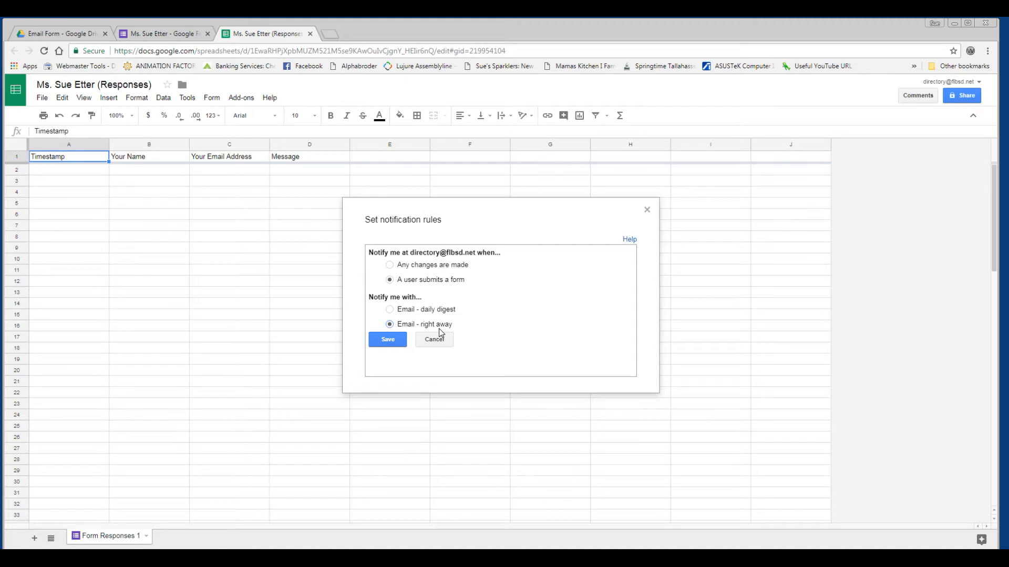
{"action": "left_click", "coordinate": [384, 340]}
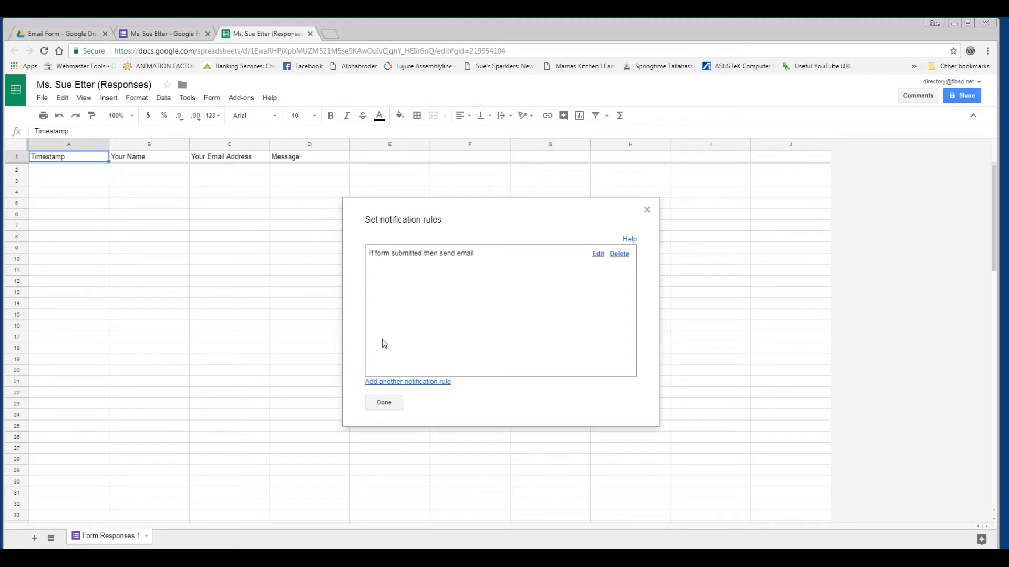
{"action": "left_click", "coordinate": [384, 404]}
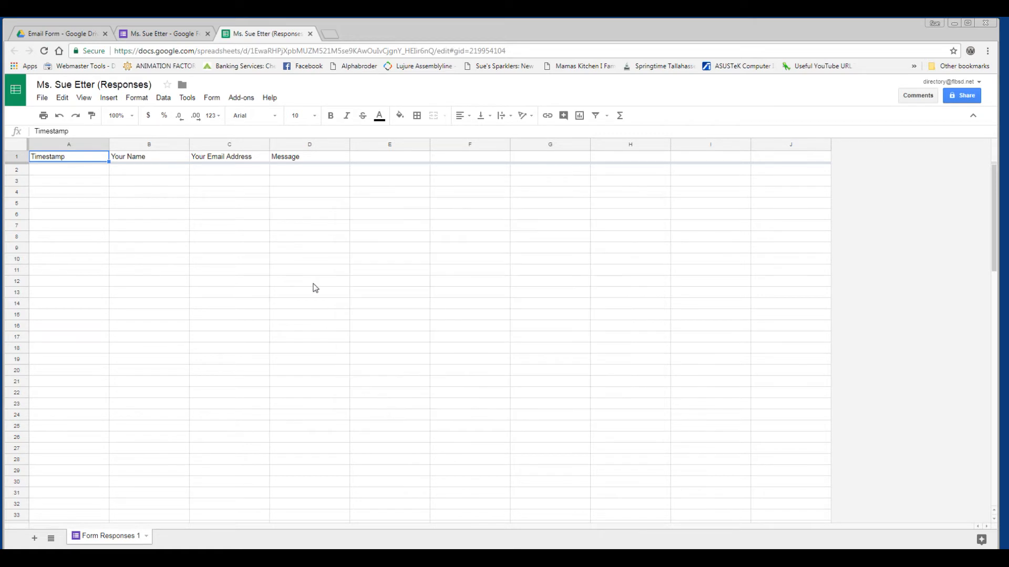
Set the form's confirmation message to "Thank you for your message. I will reply to you within 24 hours." and disable the link to submit another response.
{"action": "left_click", "coordinate": [179, 34]}
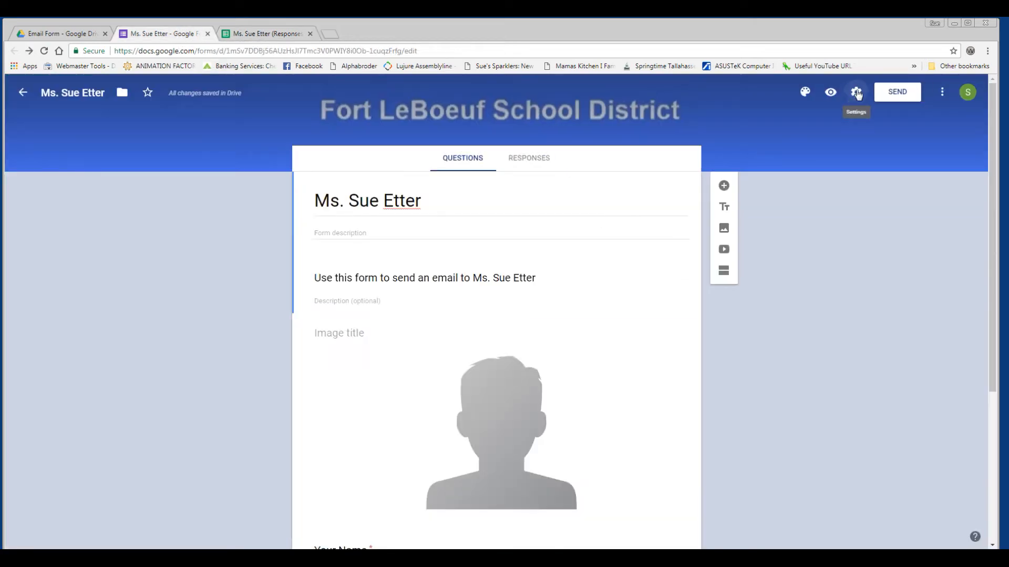
{"action": "left_click", "coordinate": [856, 92]}
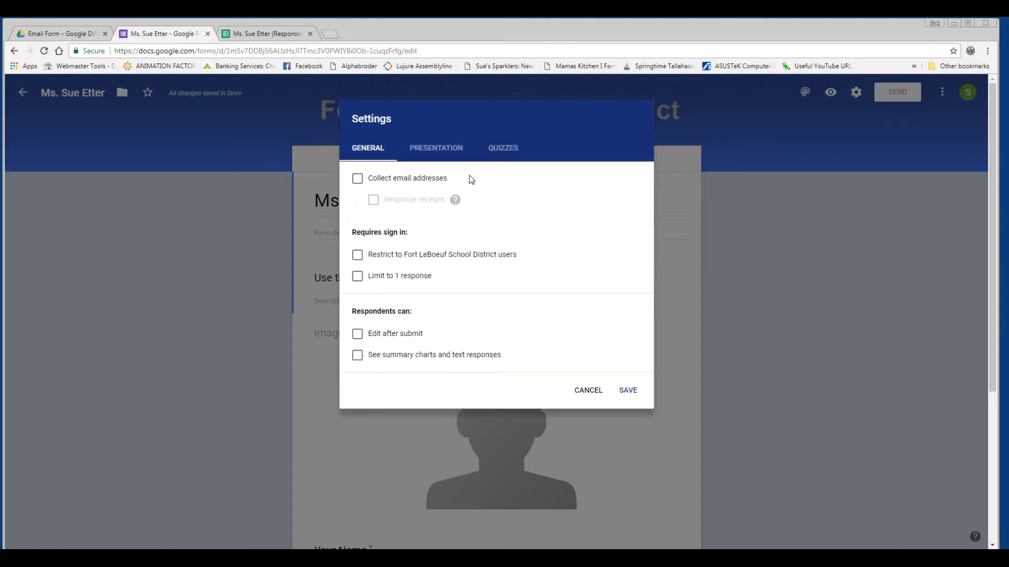
{"action": "left_click", "coordinate": [436, 149]}
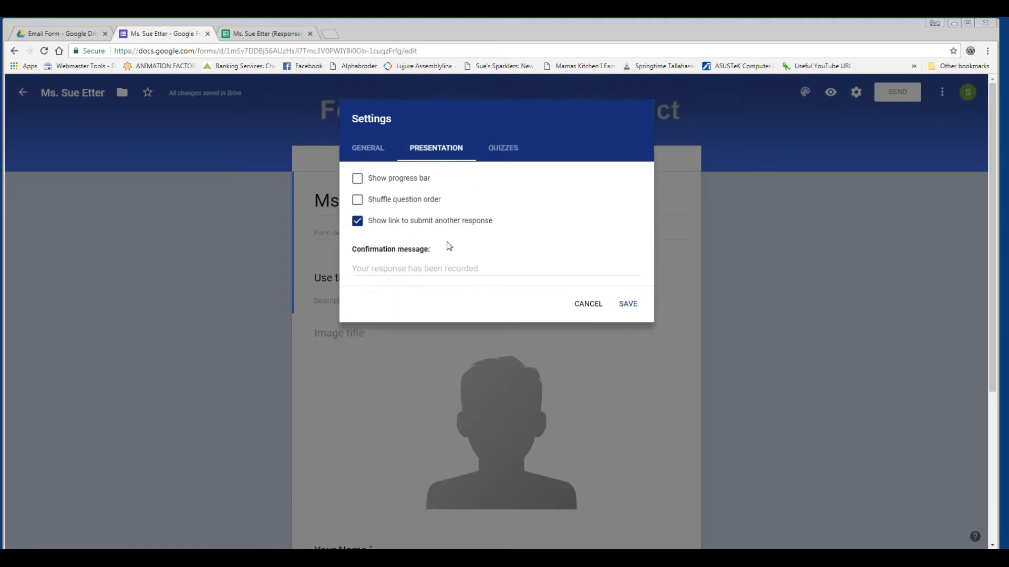
{"action": "left_click", "coordinate": [483, 268]}
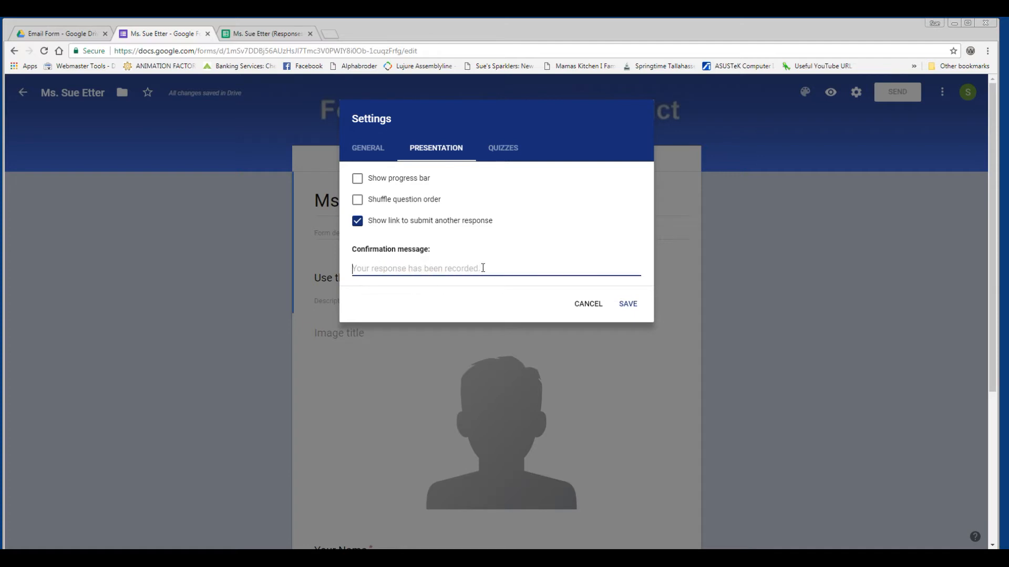
{"action": "type", "text": "Th"}
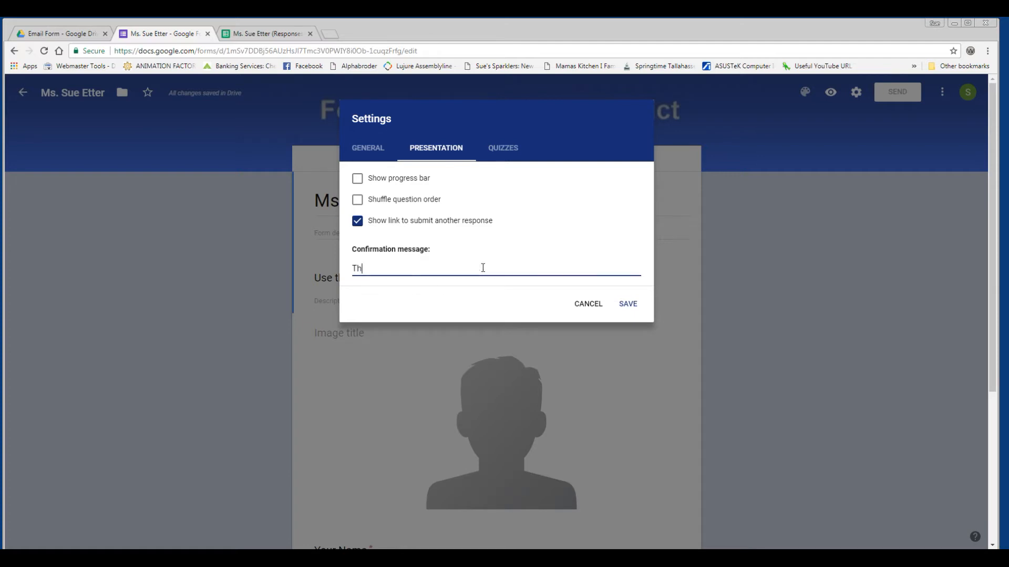
{"action": "type", "text": "ank you for your message. I will reply to"}
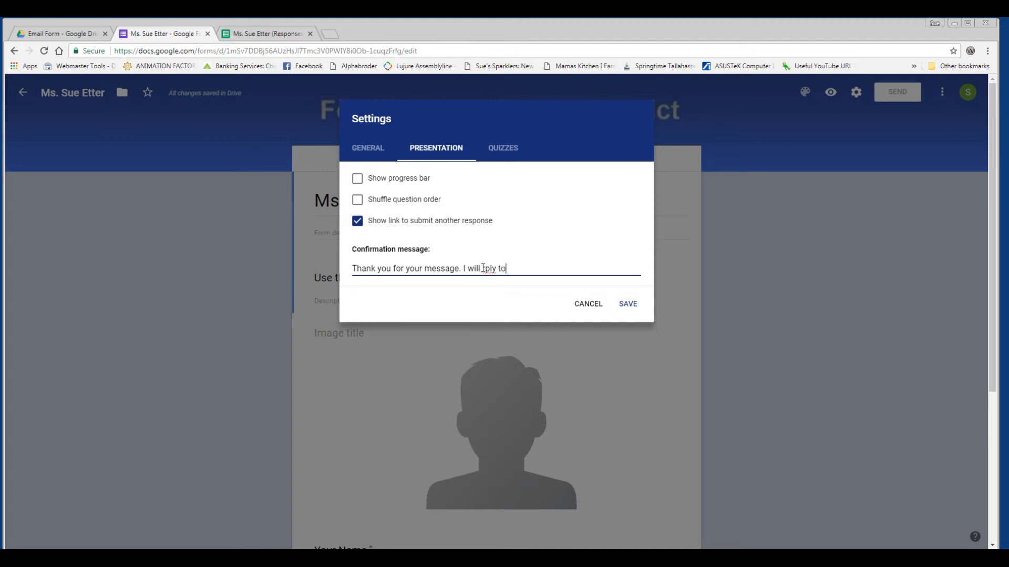
{"action": "type", "text": "you wi"}
{"action": "type", "text": "e"}
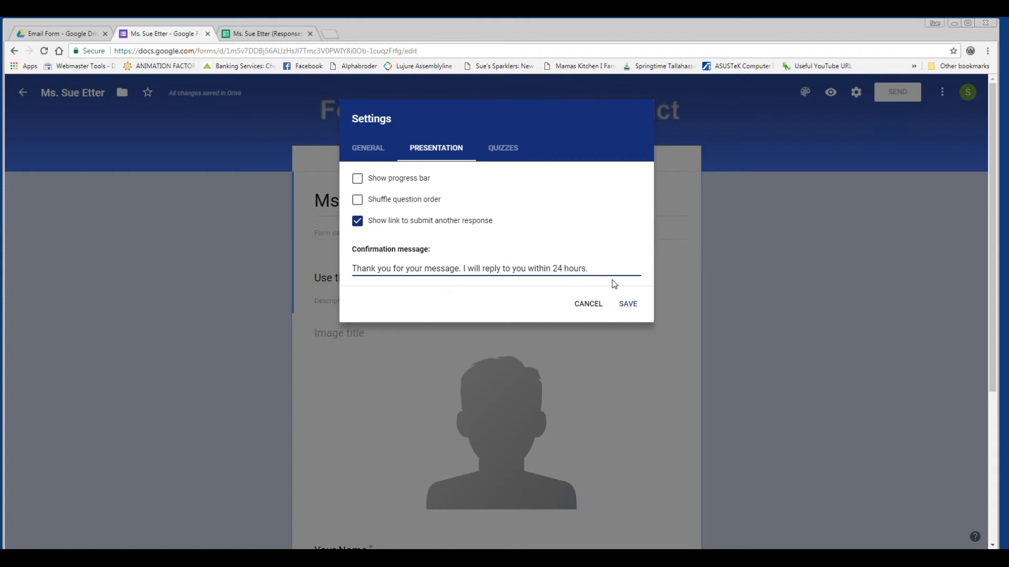
{"action": "left_click", "coordinate": [358, 221]}
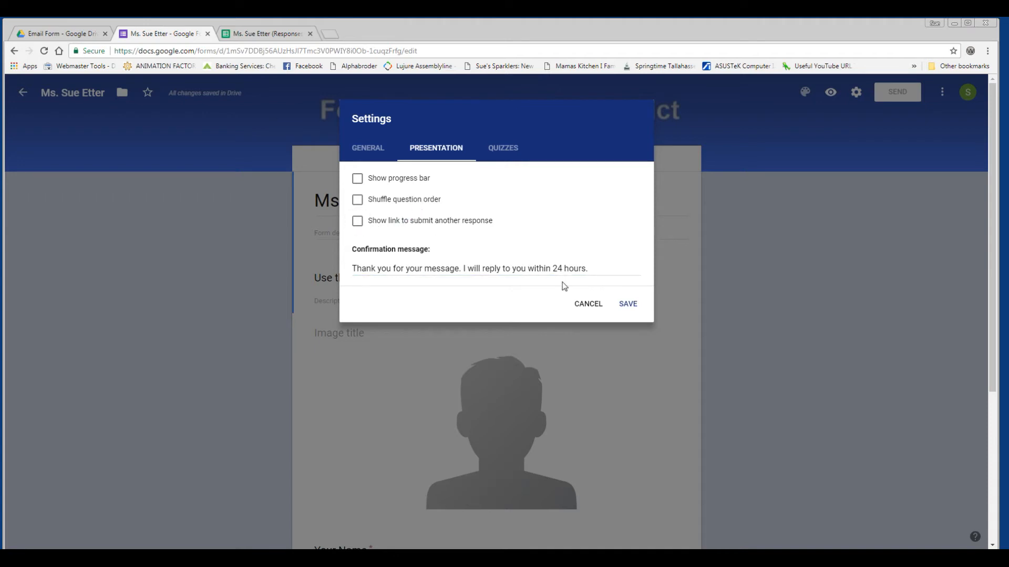
{"action": "left_click", "coordinate": [629, 306]}
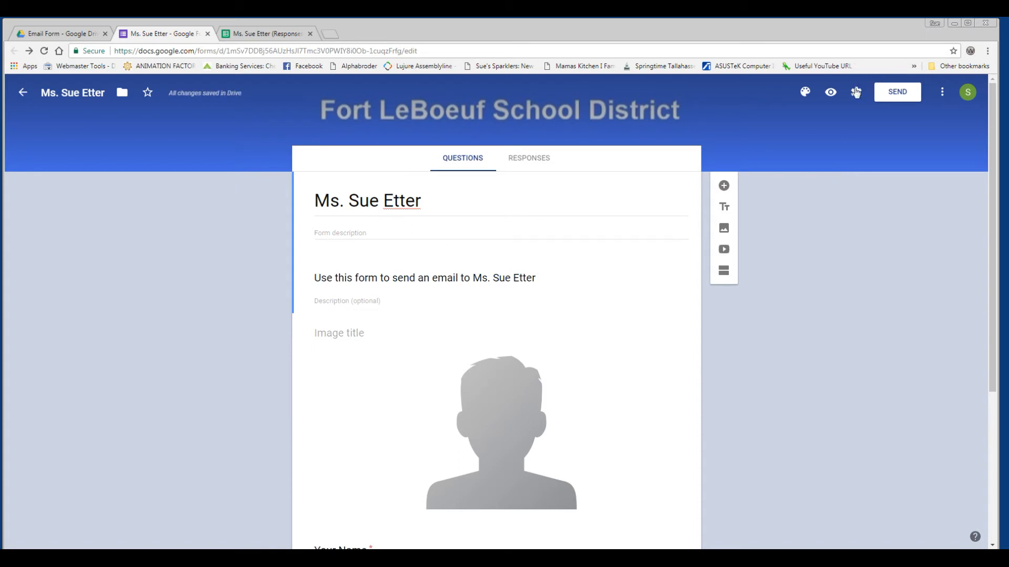
Preview the form and submit a test response with the sender's name, email address and the message "Hello.".
{"action": "left_click", "coordinate": [830, 93]}
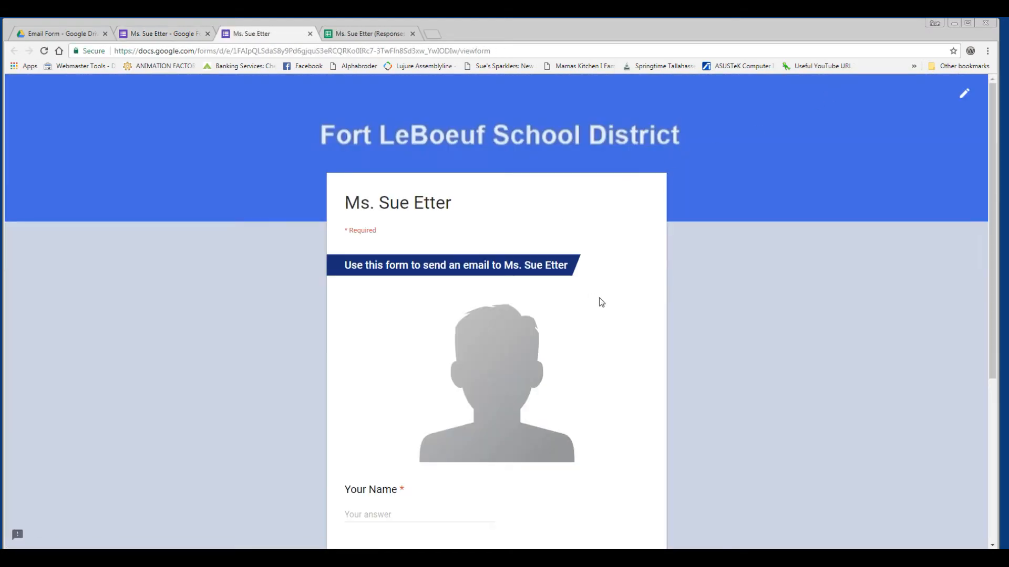
{"action": "scroll", "coordinate": [599, 299], "scroll_direction": "down", "scroll_amount": 3}
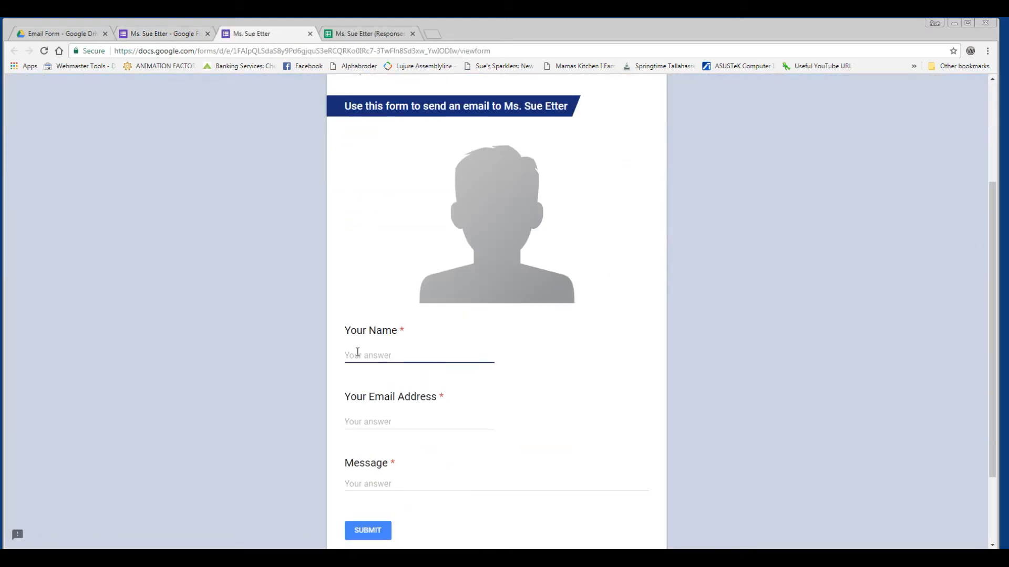
{"action": "type", "text": "S"}
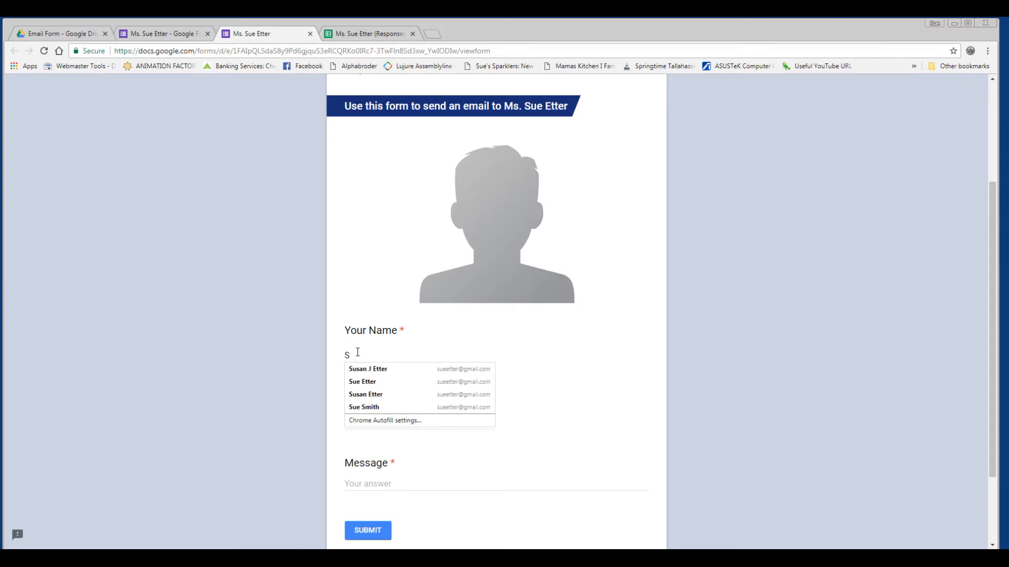
{"action": "left_click", "coordinate": [363, 369]}
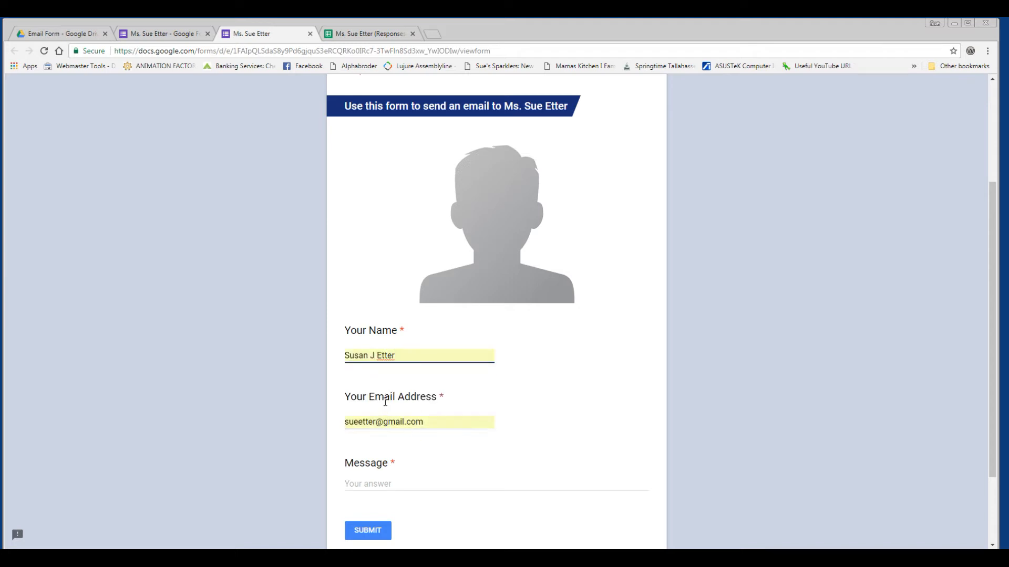
{"action": "scroll", "coordinate": [385, 402], "scroll_direction": "down", "scroll_amount": 1}
{"action": "left_click", "coordinate": [373, 426]}
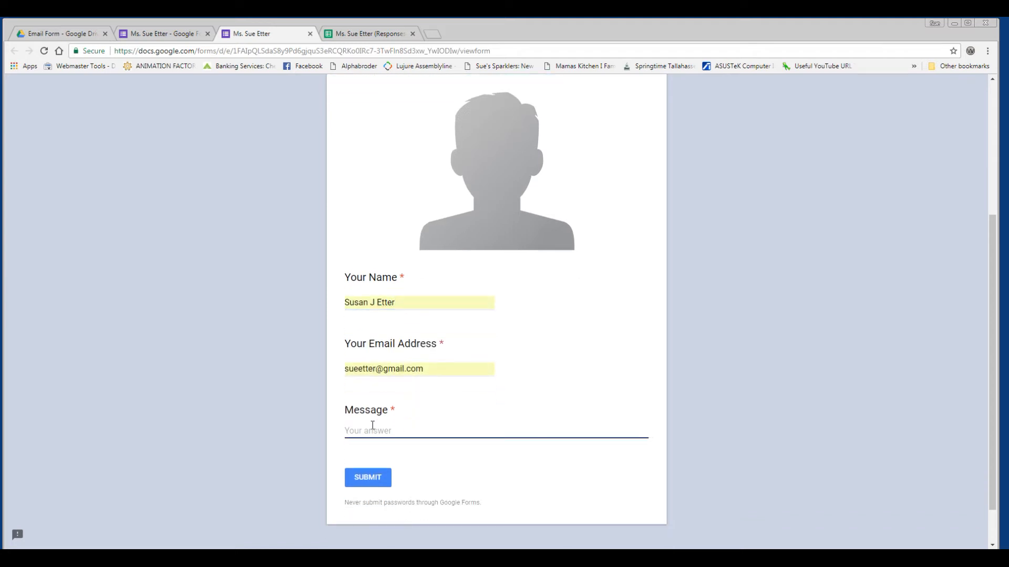
{"action": "type", "text": "Hello."}
{"action": "left_click", "coordinate": [367, 477]}
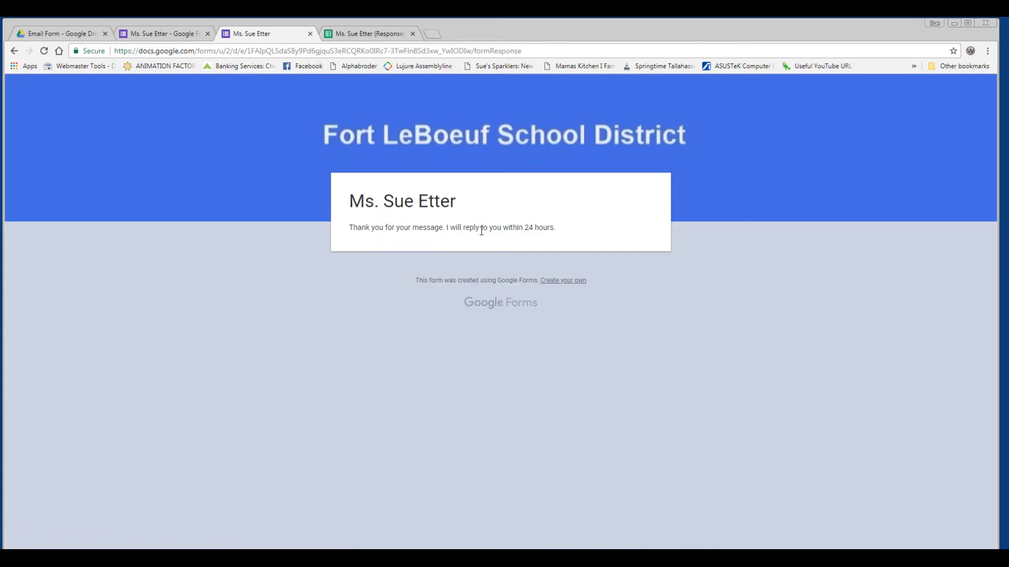
Check the test submission in the responses spreadsheet and look for the spreadsheet file in the Email Form folder.
{"action": "left_click", "coordinate": [362, 33]}
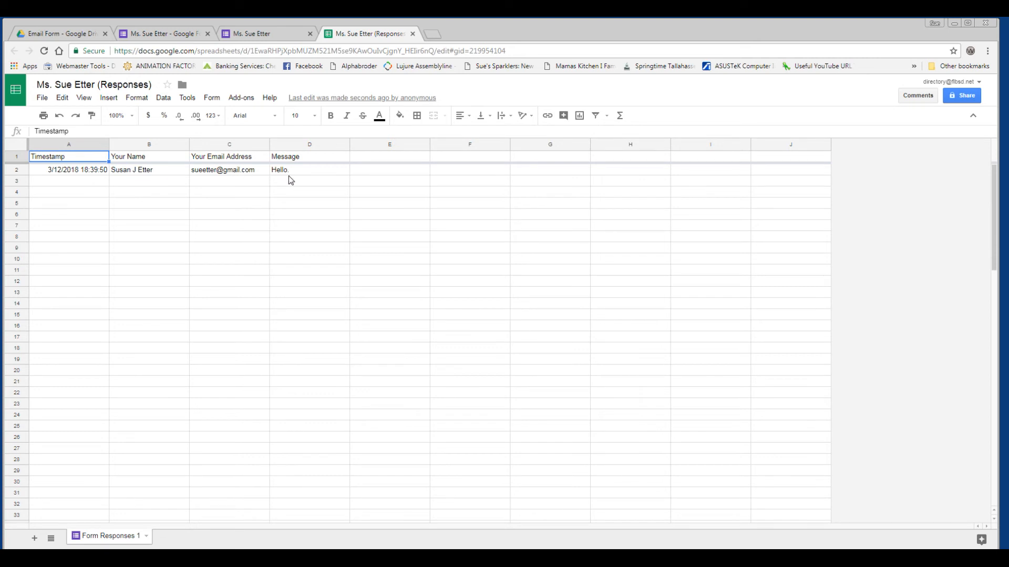
{"action": "left_click", "coordinate": [79, 33]}
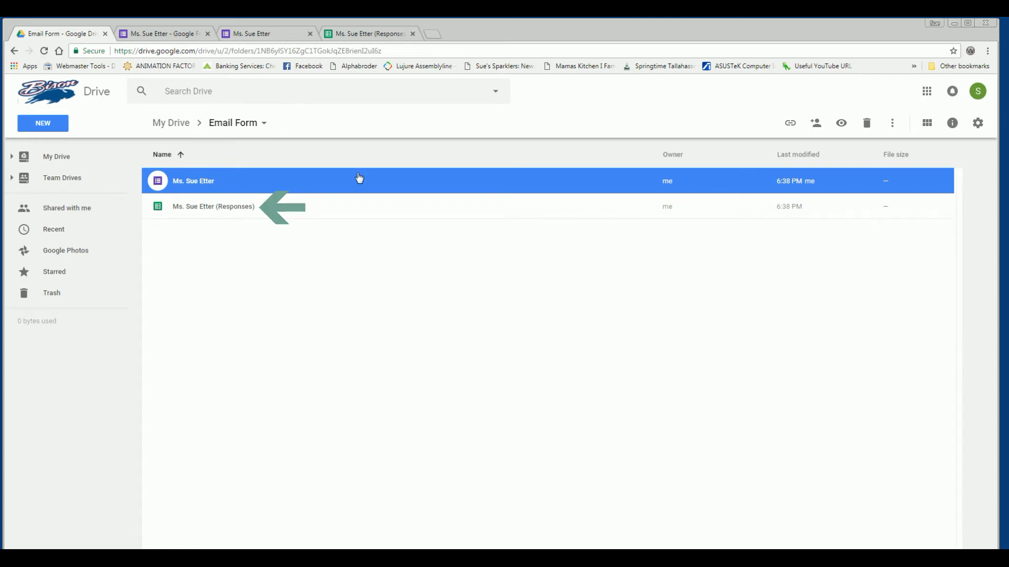
Switch to Gmail, open the Google Docs notification about the responses spreadsheet, and view the highlighted changes it links to.
{"action": "left_click", "coordinate": [928, 94]}
{"action": "left_click", "coordinate": [907, 141]}
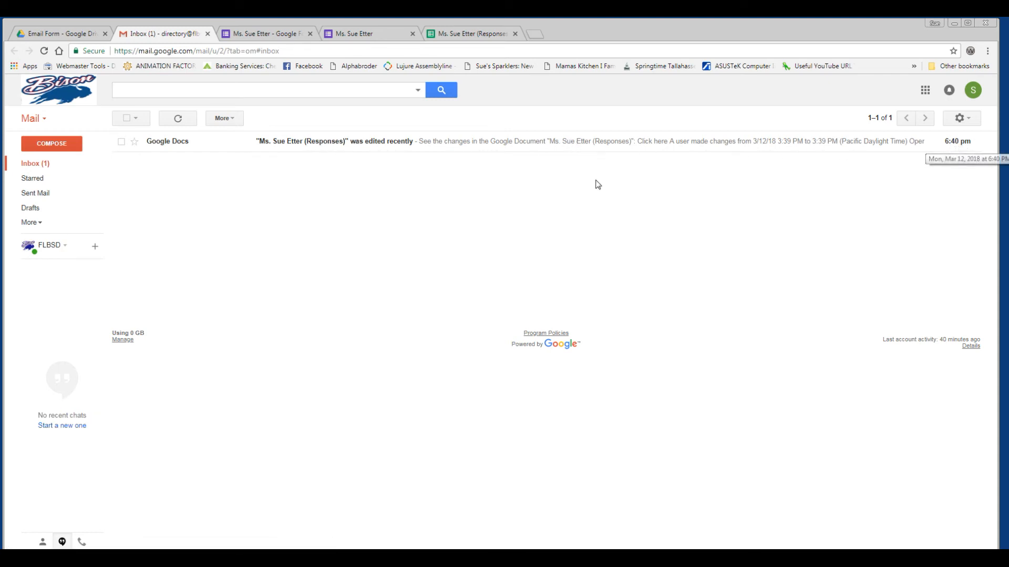
{"action": "left_click", "coordinate": [273, 146]}
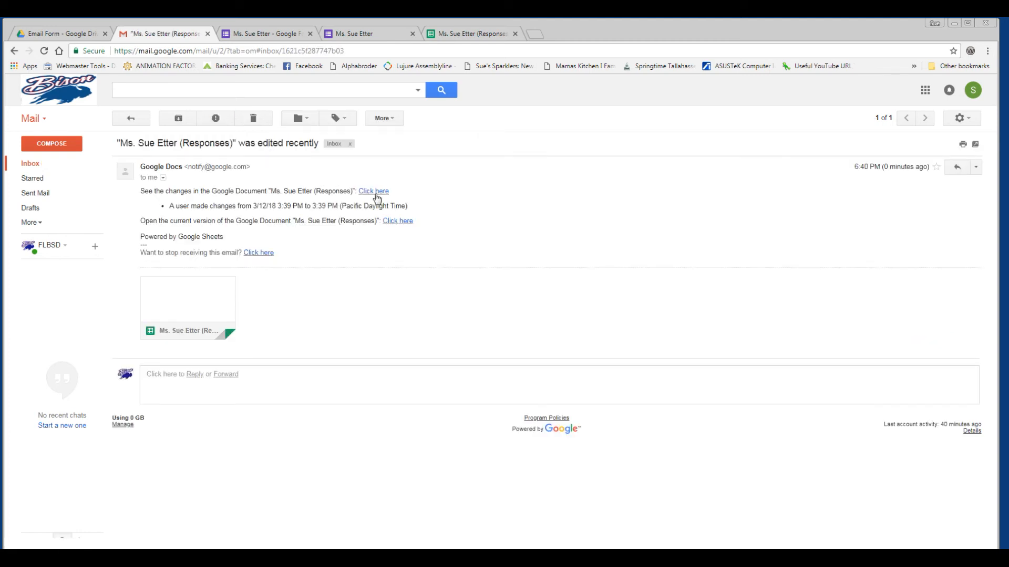
{"action": "left_click", "coordinate": [374, 193]}
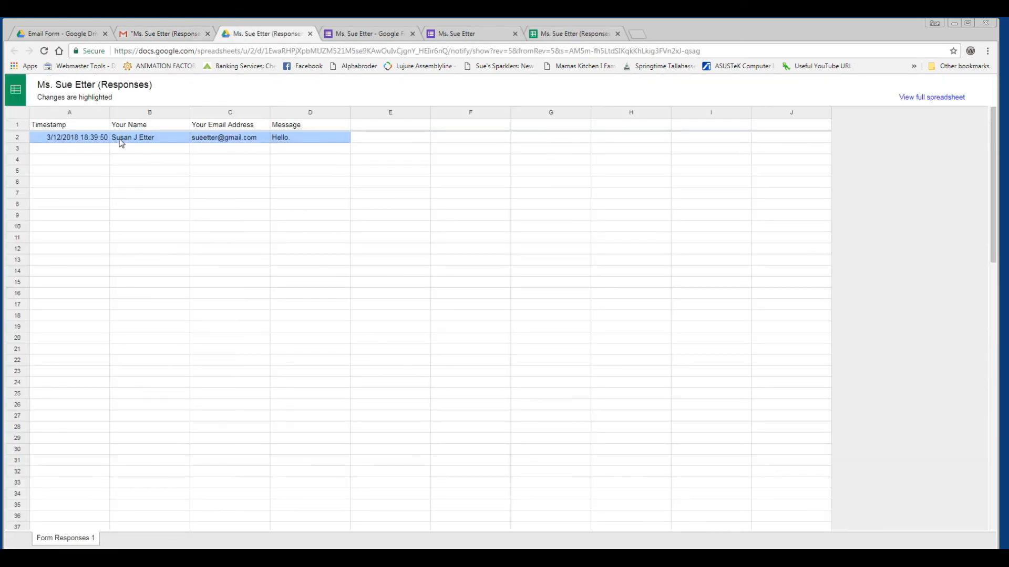
Close the highlighted changes view and the Gmail message, and return to the responses spreadsheet.
{"action": "left_click", "coordinate": [310, 33]}
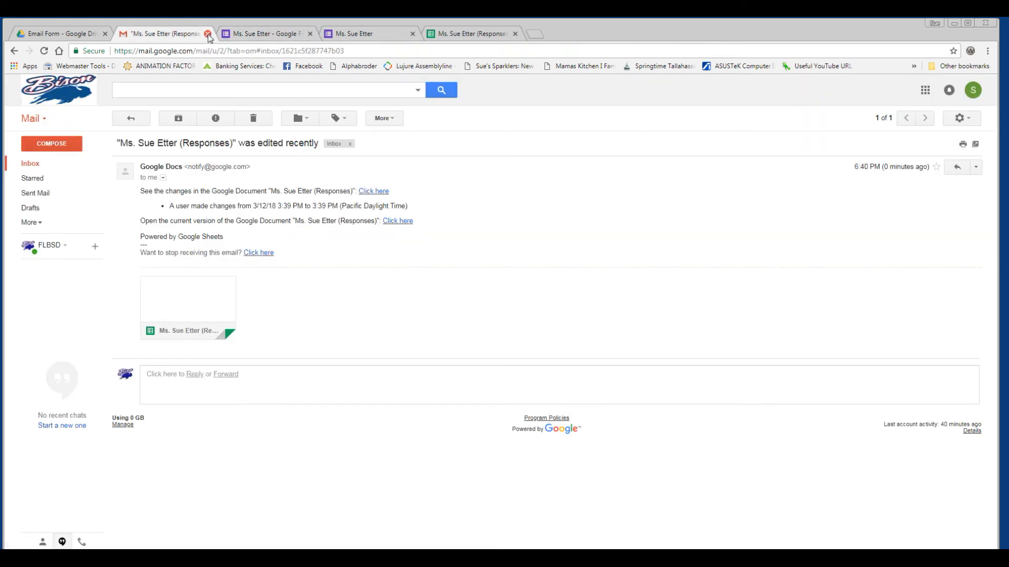
{"action": "left_click", "coordinate": [207, 33]}
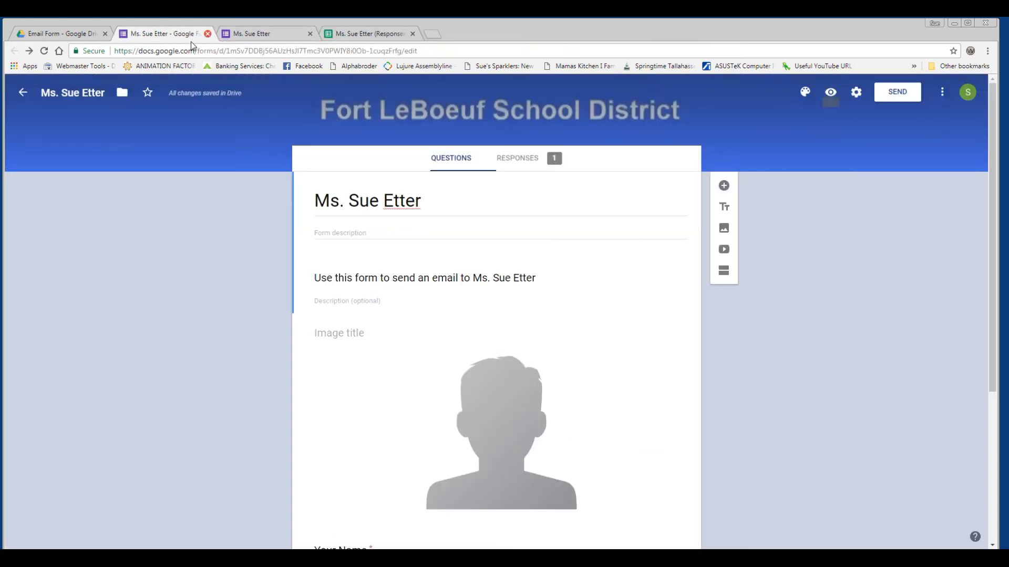
{"action": "left_click", "coordinate": [353, 33]}
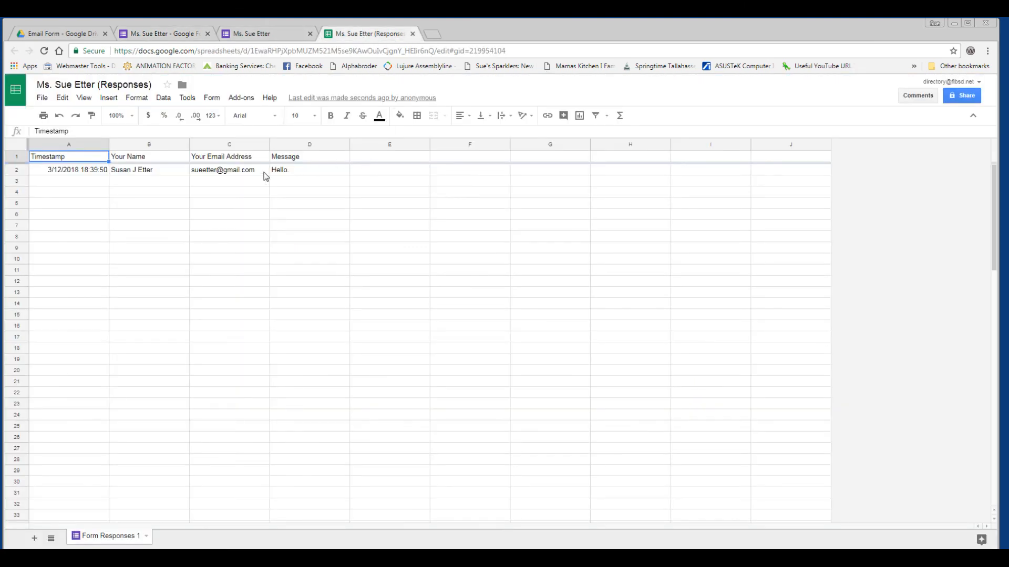
Add a "Follow Up" column heading in cell E1, beside the Message column of the responses sheet.
{"action": "left_click", "coordinate": [374, 173]}
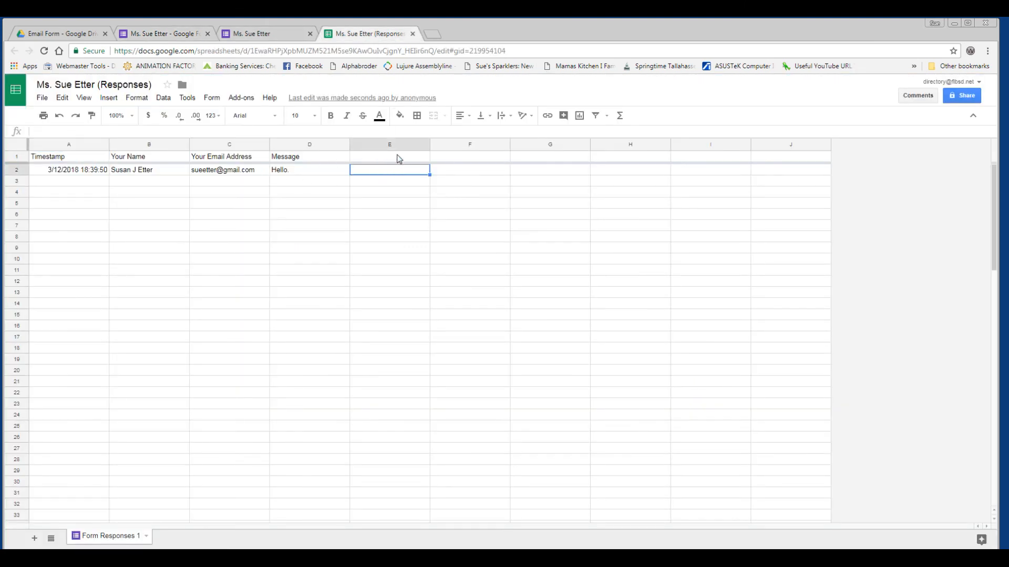
{"action": "left_click", "coordinate": [399, 159]}
{"action": "type", "text": "Fol"}
{"action": "type", "text": "w Up"}
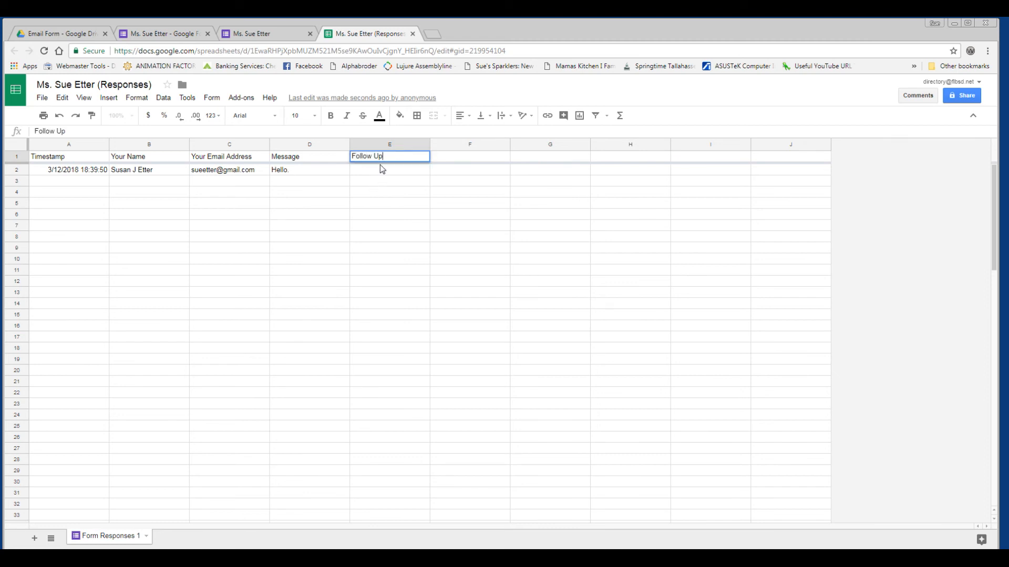
{"action": "left_click", "coordinate": [380, 165]}
Enter a follow-up note in E2 stating "3/12 replied to" the sender by first name and "she is all set", and widen column E to fit.
{"action": "left_click", "coordinate": [389, 174]}
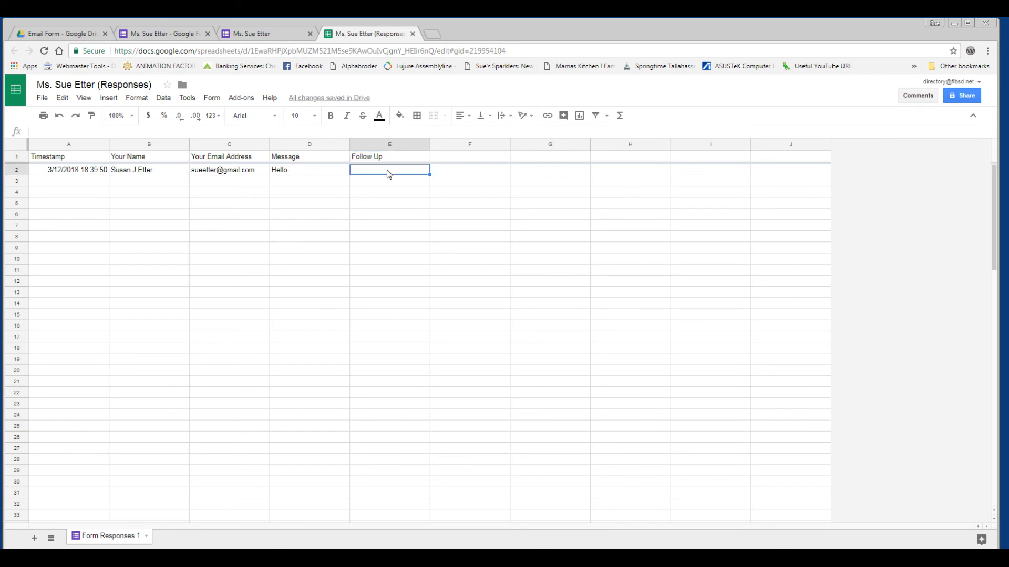
{"action": "type", "text": "3/12 re"}
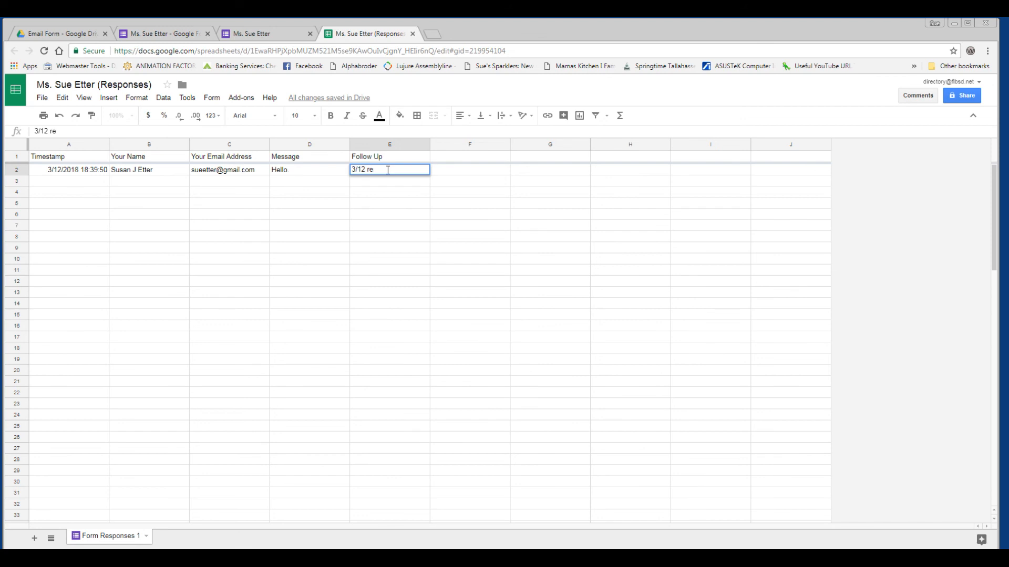
{"action": "type", "text": "plied to "}
{"action": "type", "text": "Sue"}
{"action": "type", "text": " - she is al"}
{"action": "type", "text": "l ste"}
{"action": "type", "text": "et"}
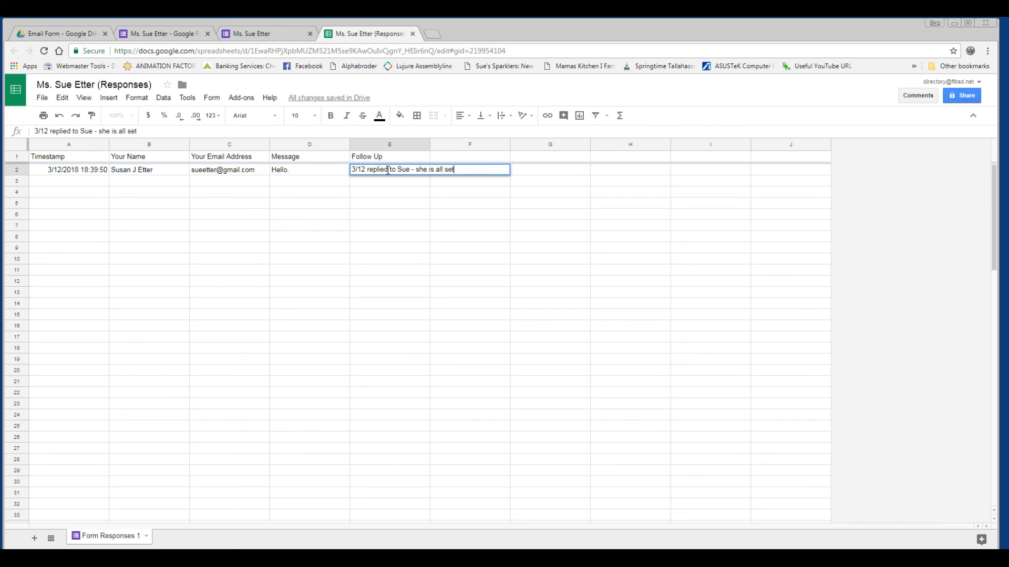
{"action": "left_click", "coordinate": [468, 192]}
{"action": "left_click_drag", "start_coordinate": [429, 144], "coordinate": [549, 144]}
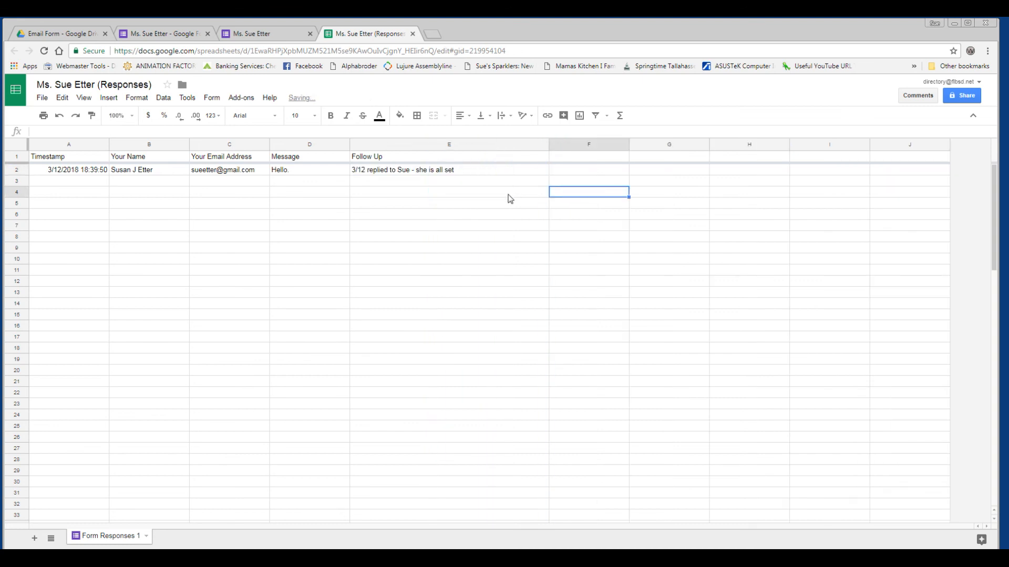